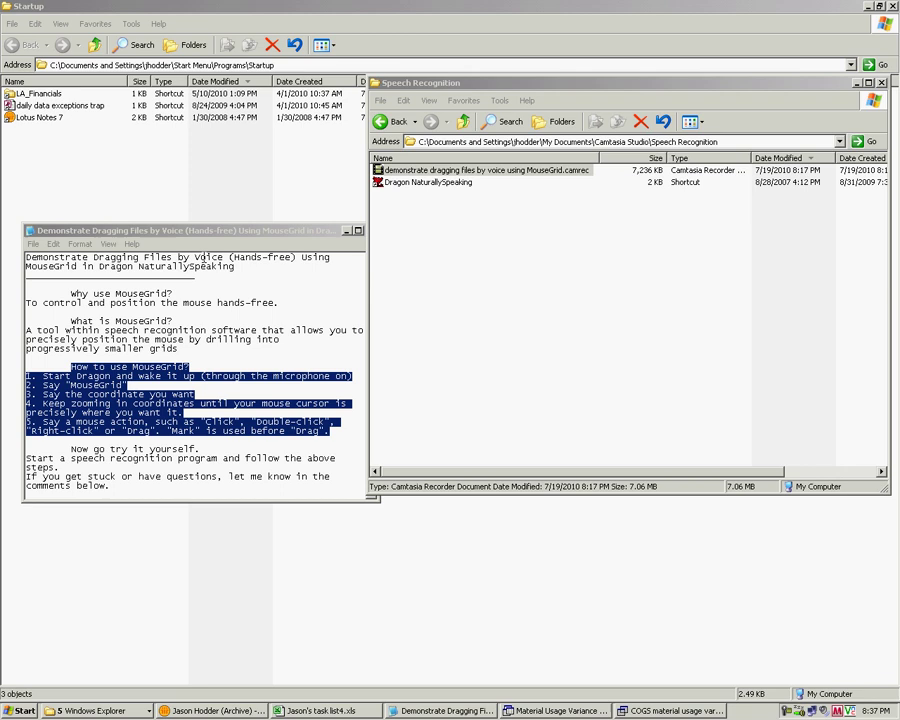
Highlight 'Dragging' and the How to use MouseGrid steps, and turn on the Dragon microphone.
double_click(120, 257)
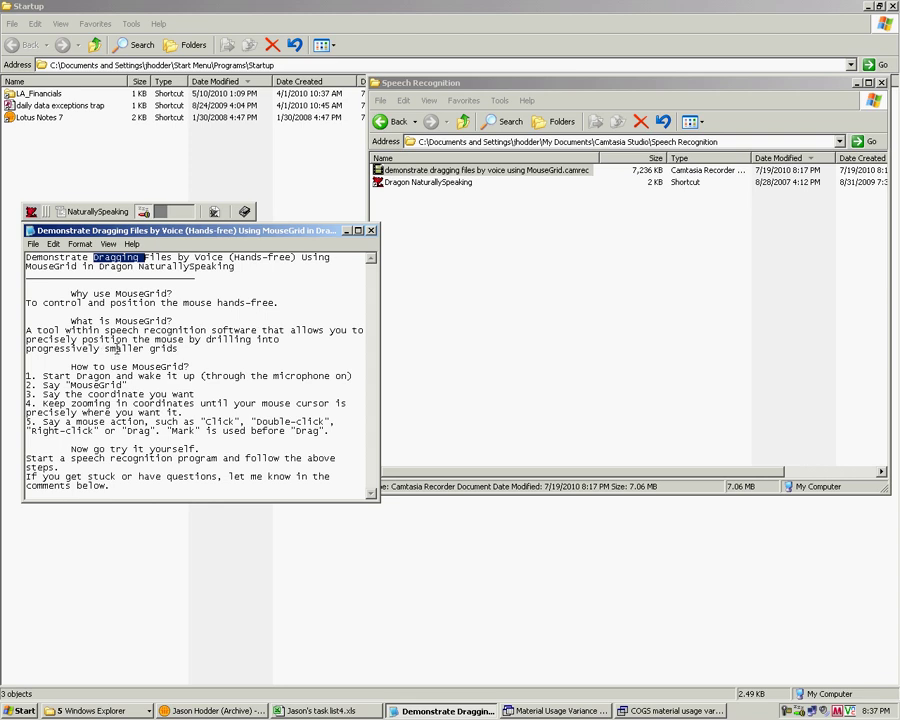
mouse_move(70, 367)
left_mouse_down()
mouse_move(261, 390)
mouse_move(330, 431)
left_mouse_up()
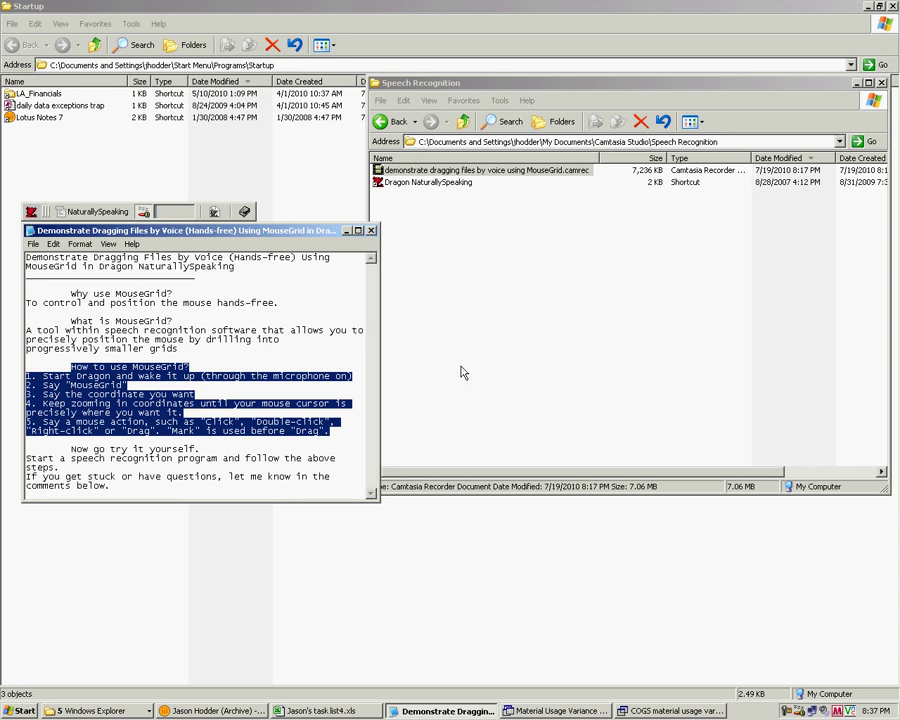
key("KP_Add")
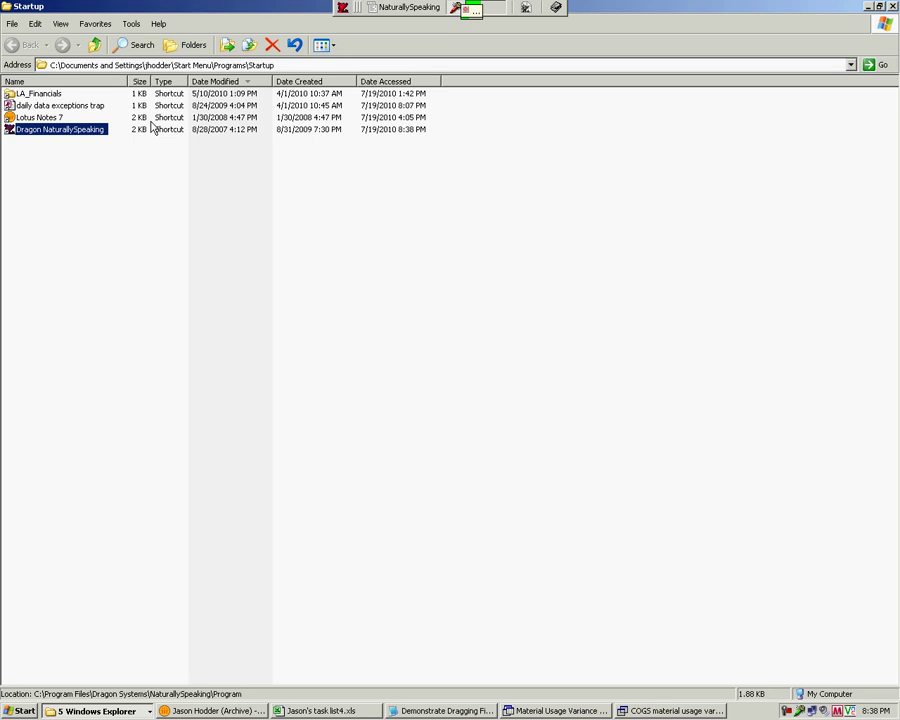
Switch back to the Notepad window with the MouseGrid notes using Alt+Tab.
key("alt+Tab")
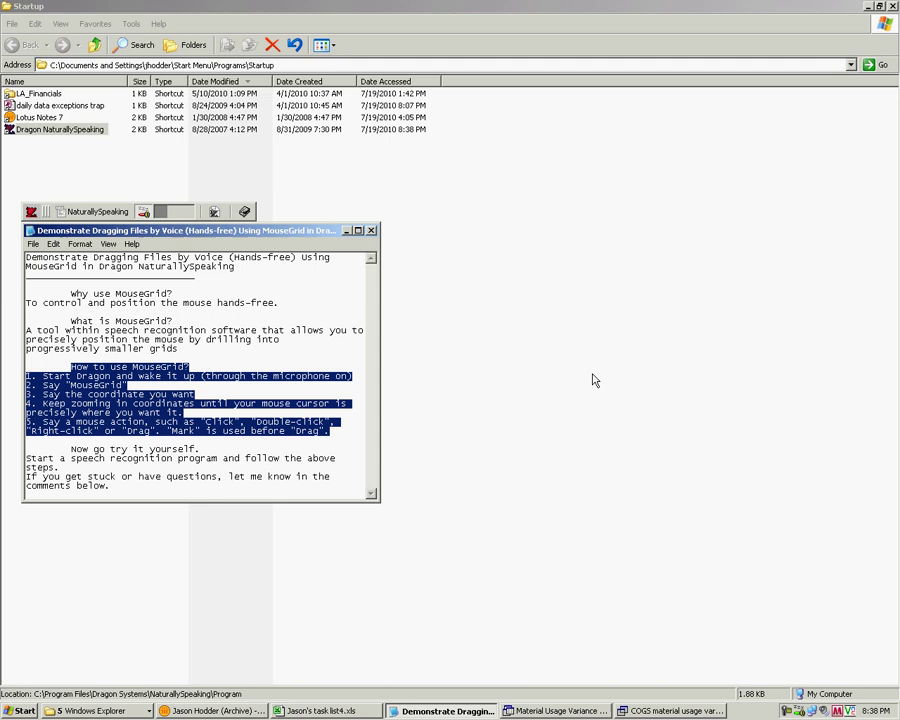
Bring the Speech Recognition folder window forward from the Windows Explorer taskbar group.
left_click(115, 711)
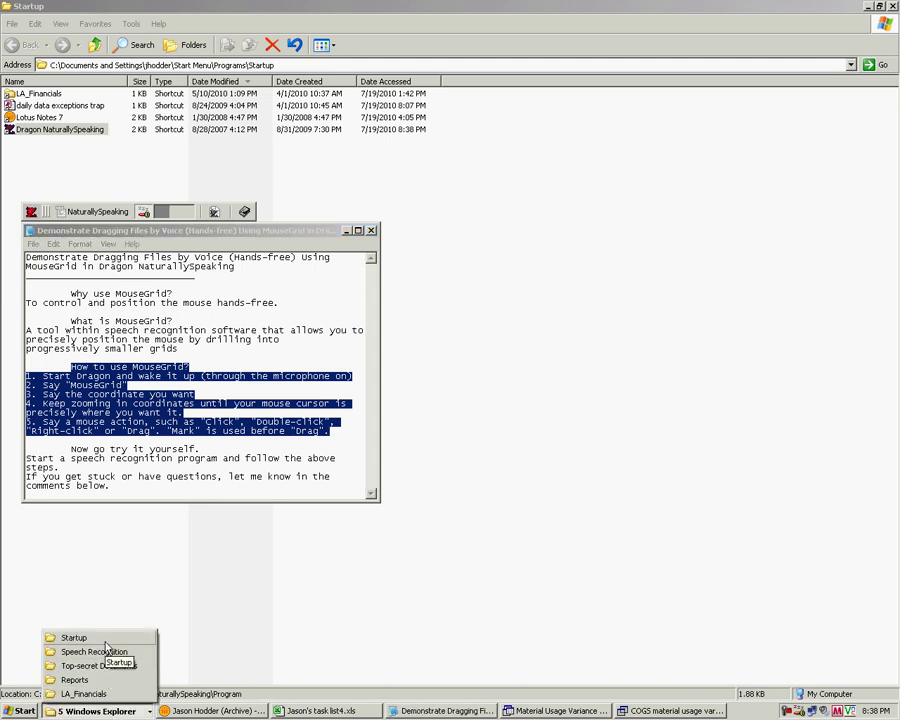
left_click(100, 651)
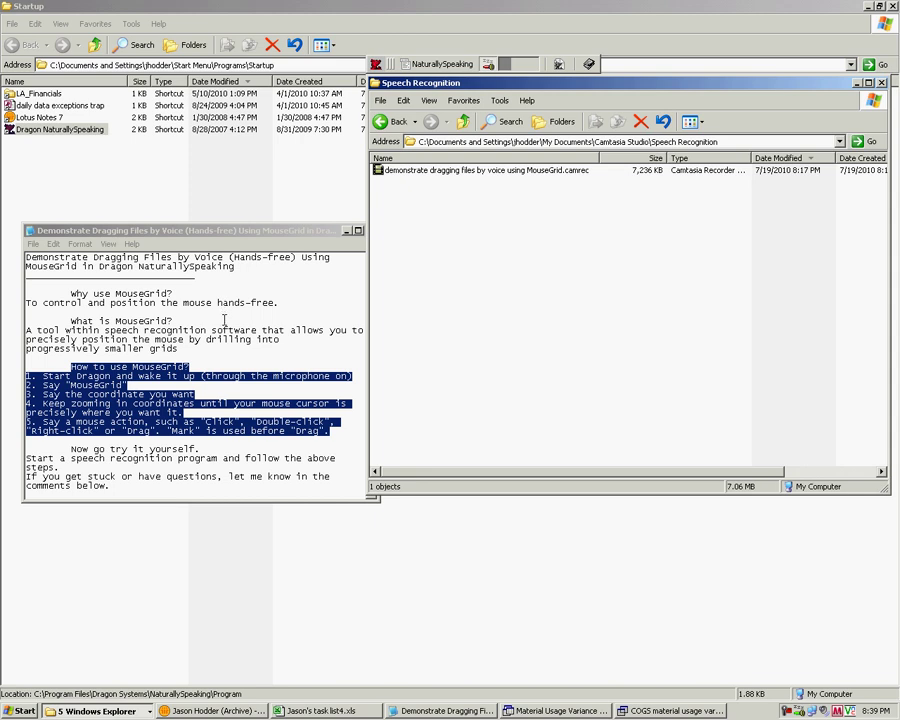
left_click(224, 320)
key("shift+Home")
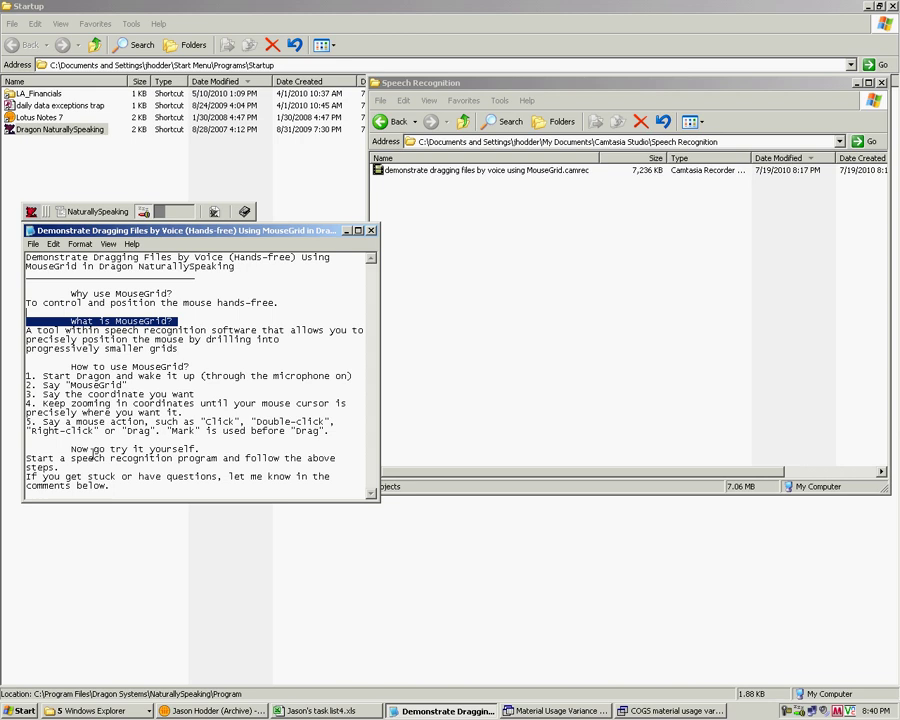
left_click_drag(71, 449, 231, 451)
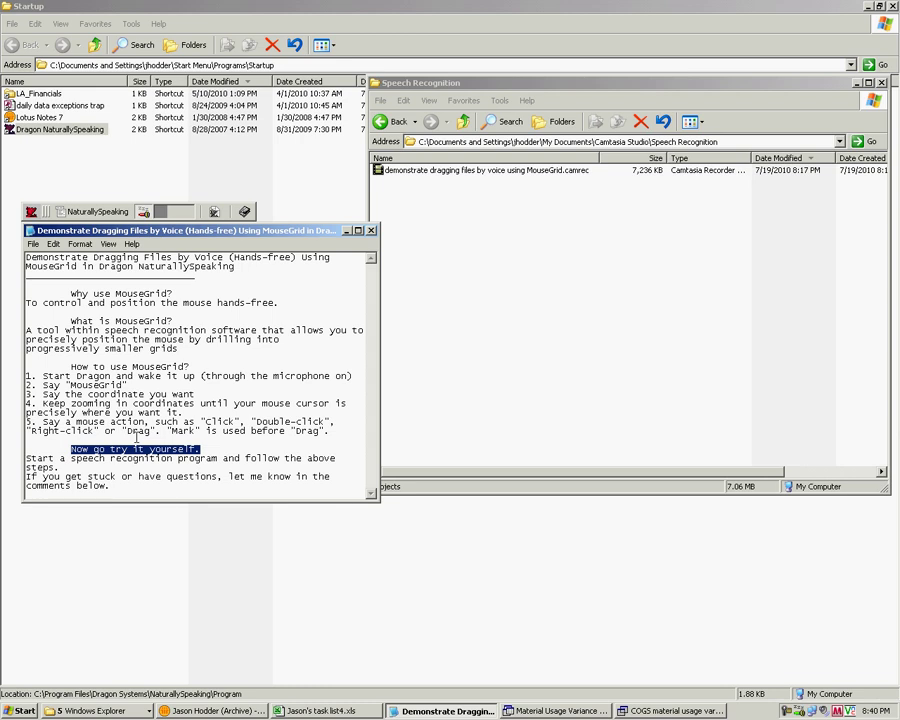
left_click_drag(337, 428, 28, 366)
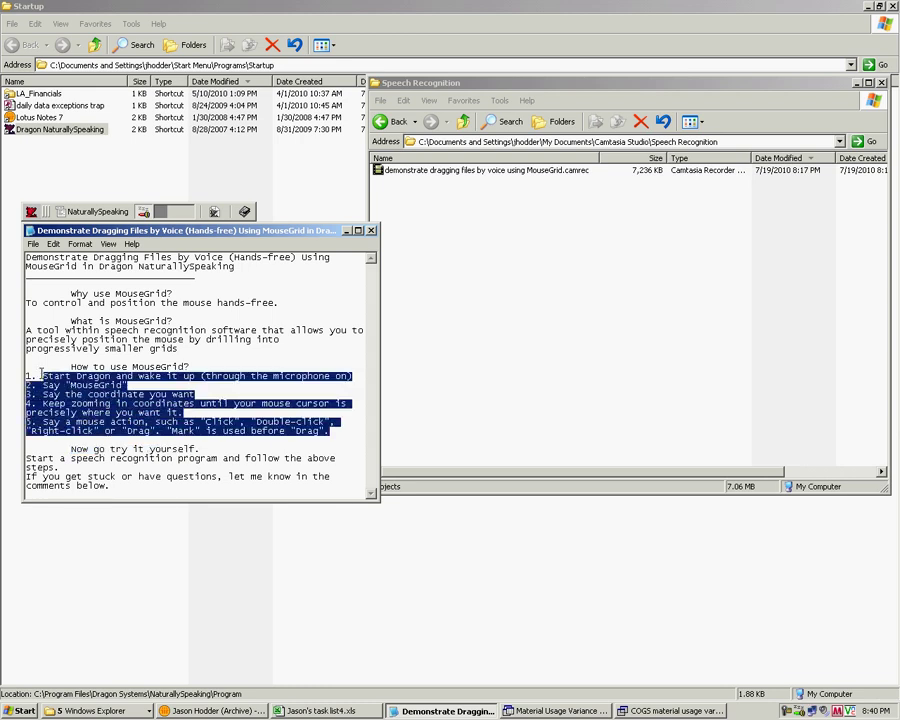
left_click_drag(224, 477, 110, 486)
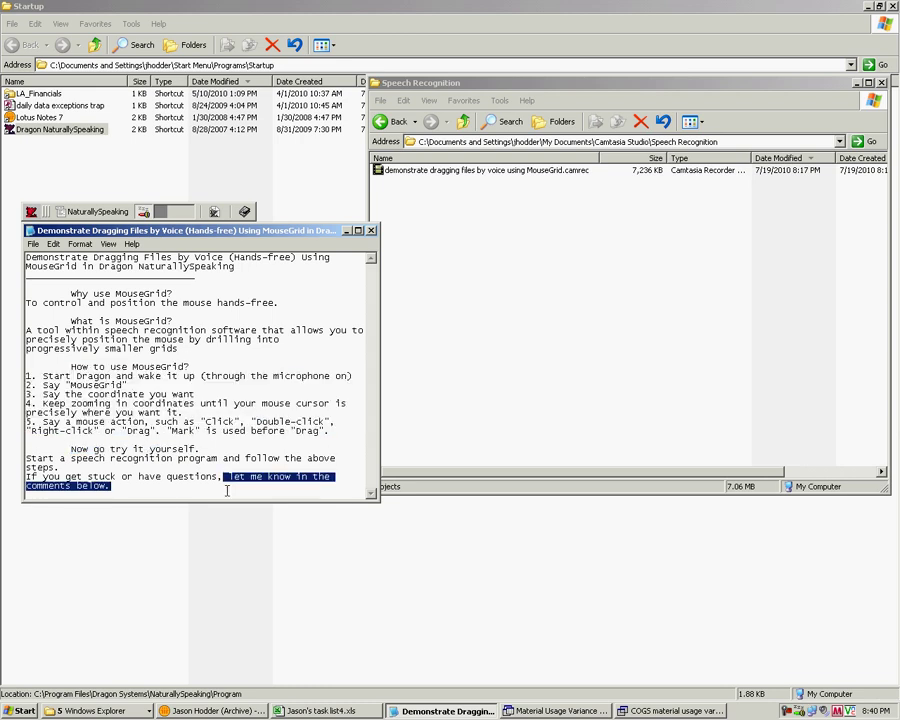